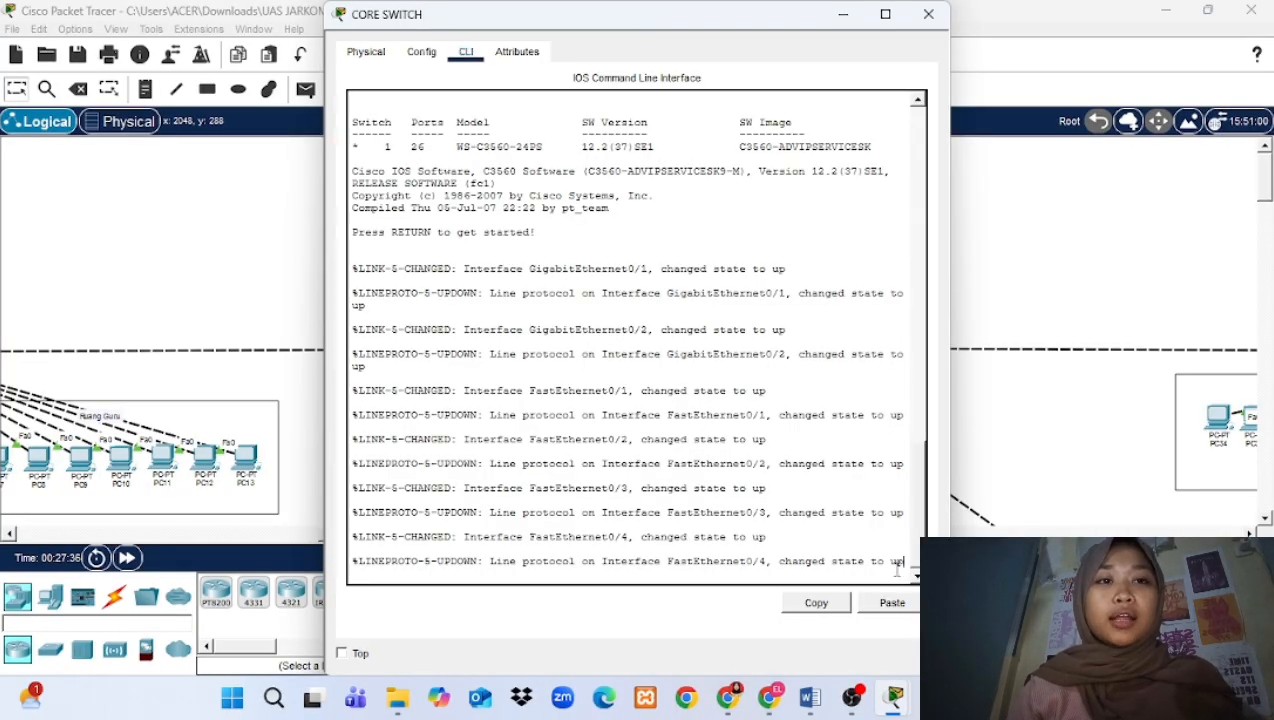
# - Enter privileged mode on the core switch and list its VLANs with show vlan brief
pyautogui.press('Return')
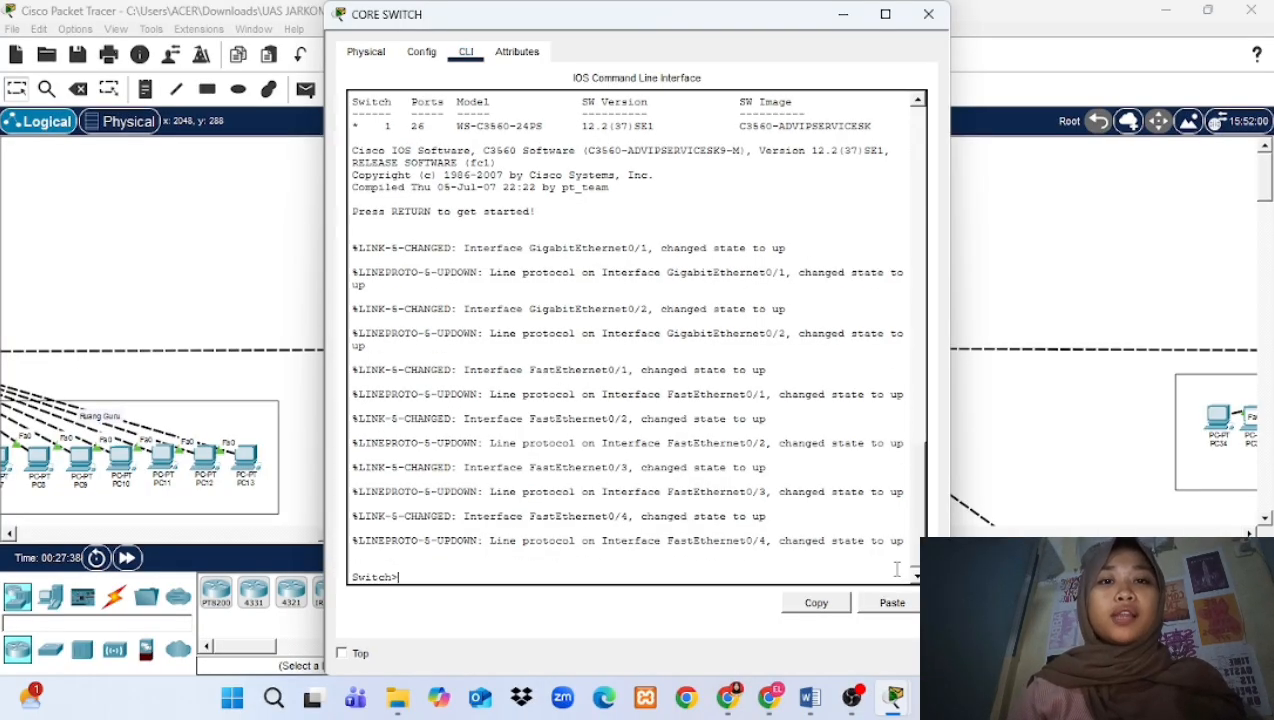
pyautogui.write('en')
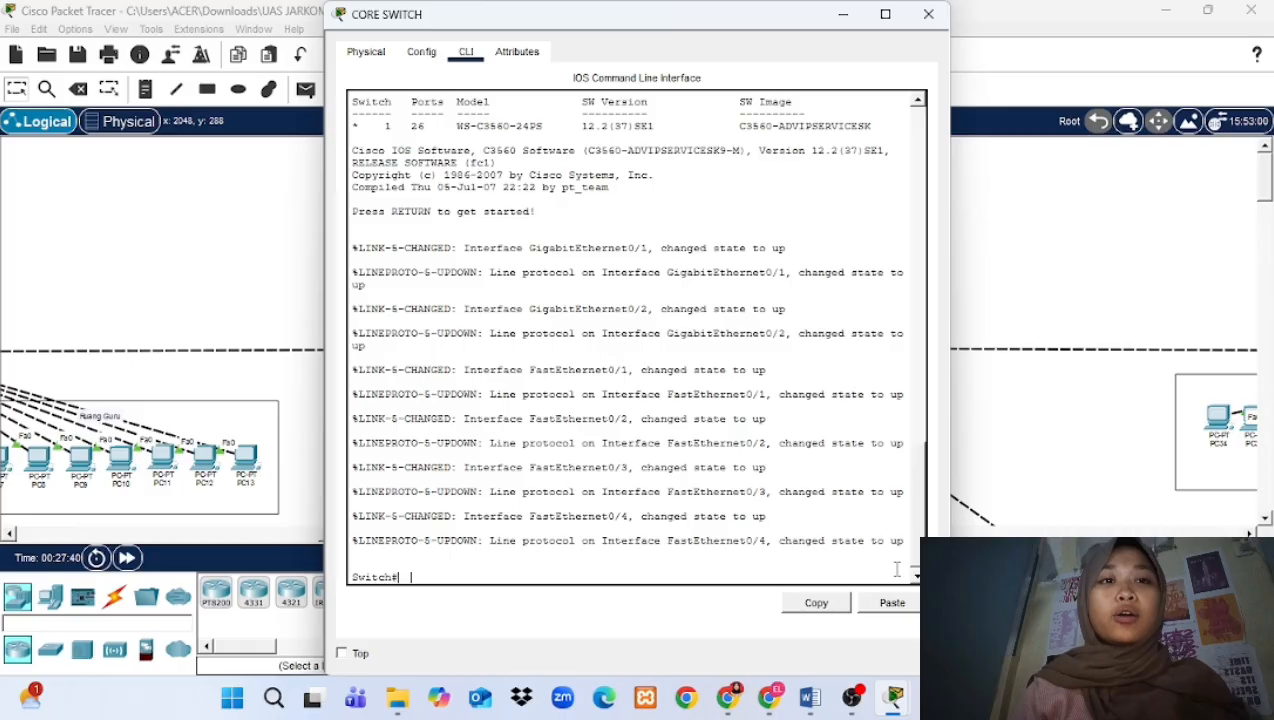
pyautogui.press('Return')
pyautogui.write('show')
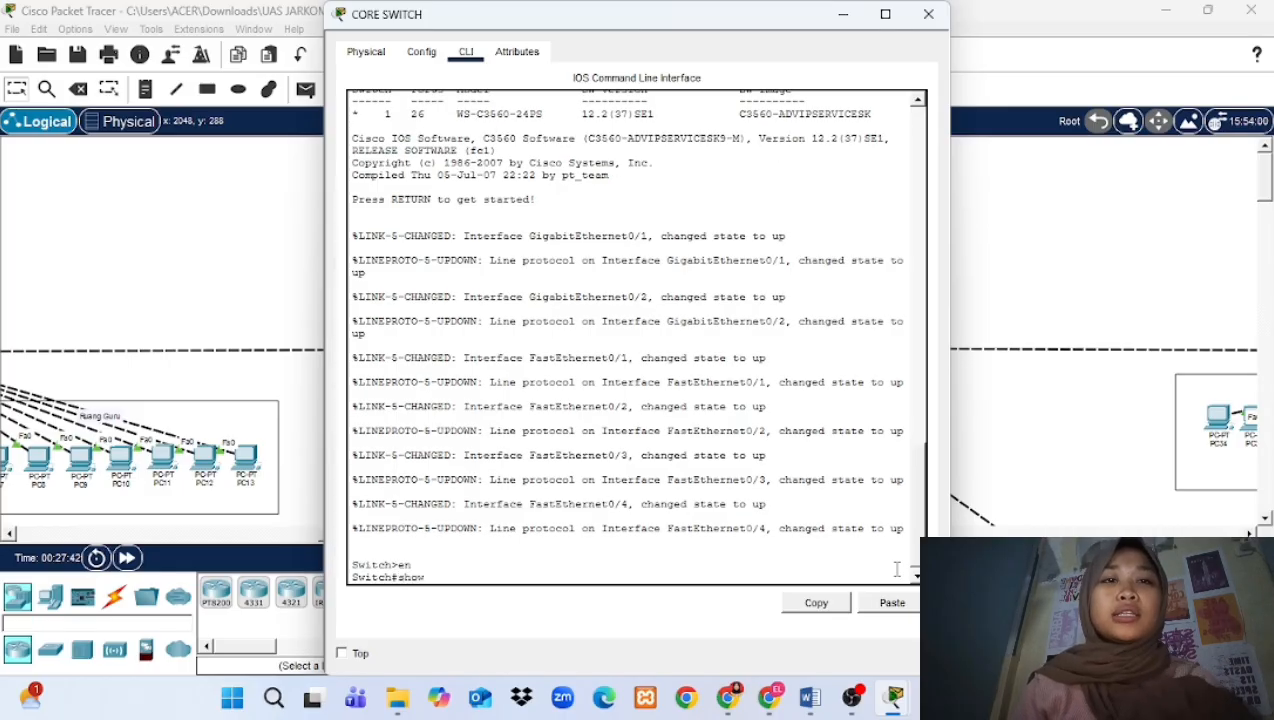
pyautogui.write(' vlan')
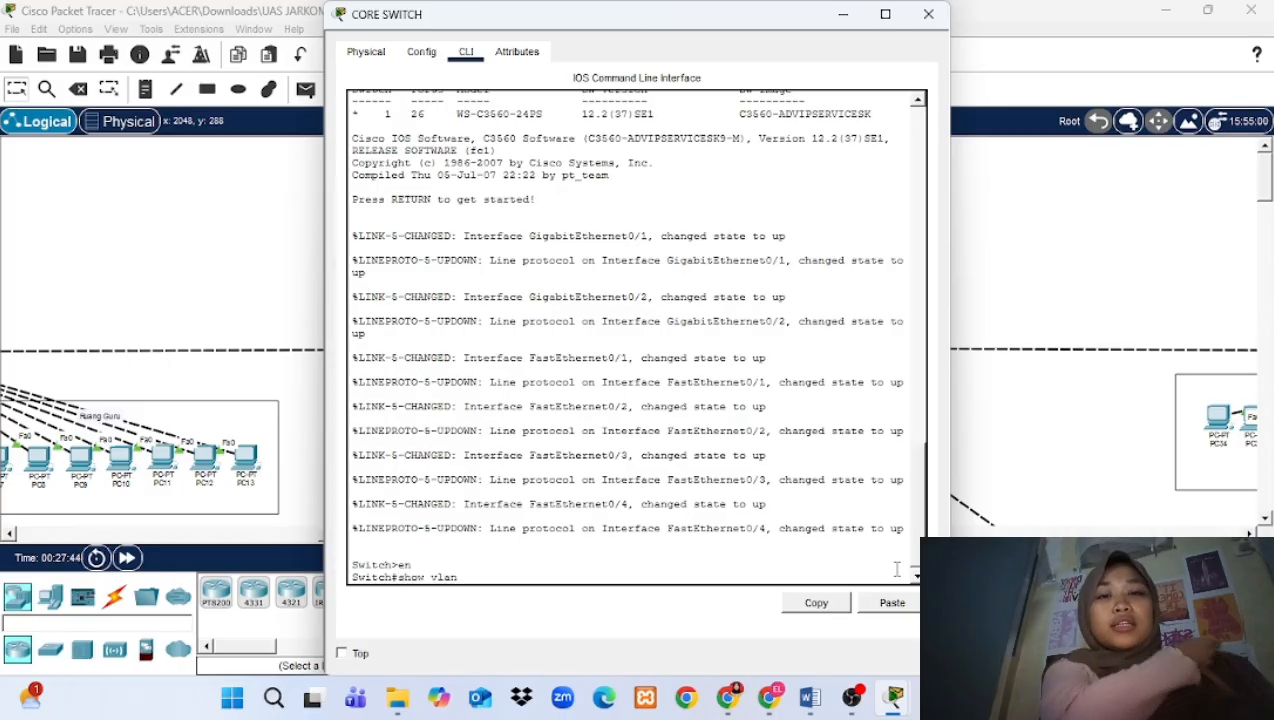
pyautogui.write(' brief')
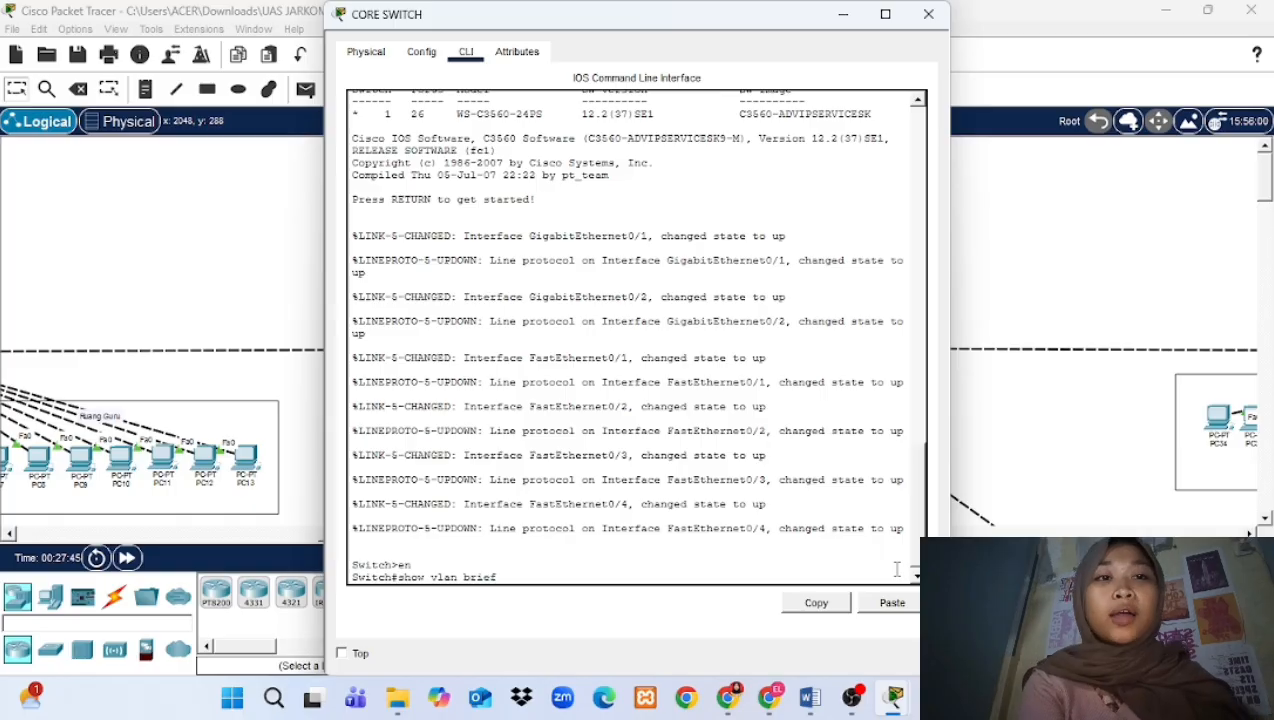
pyautogui.press('Return')
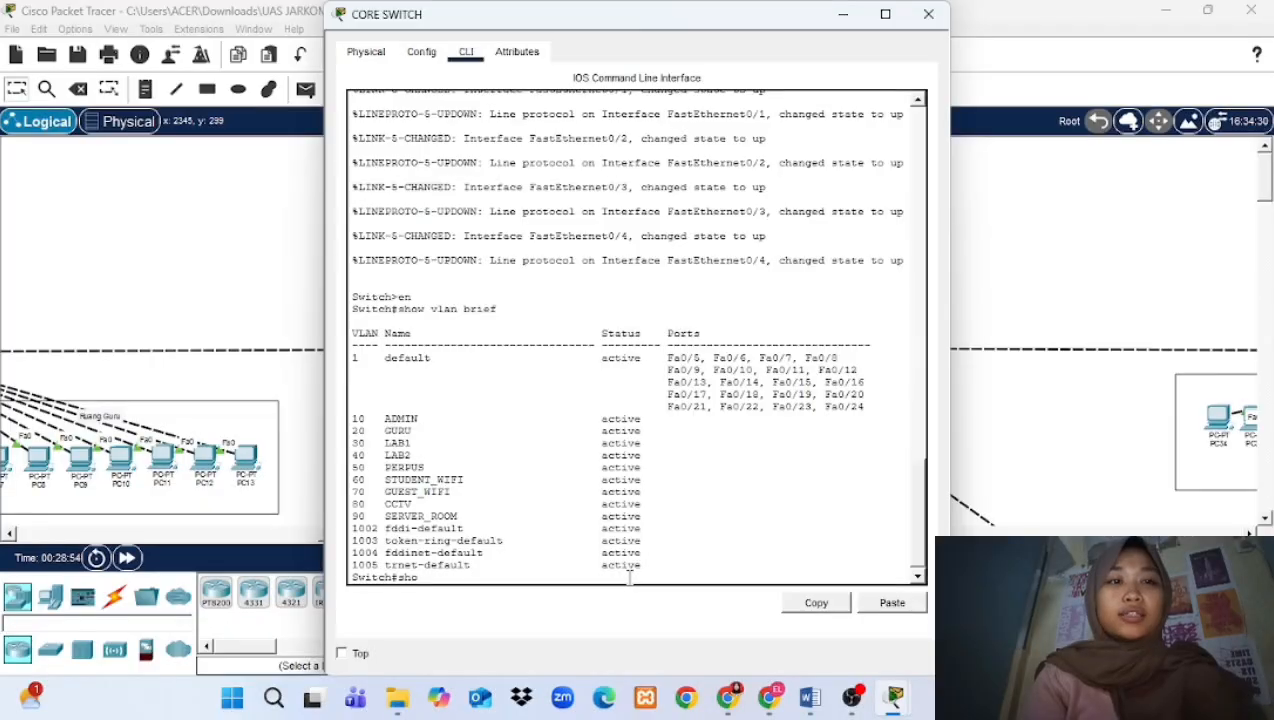
# - Display the core switch's trunk ports with the show interface trunk command
pyautogui.write('w int')
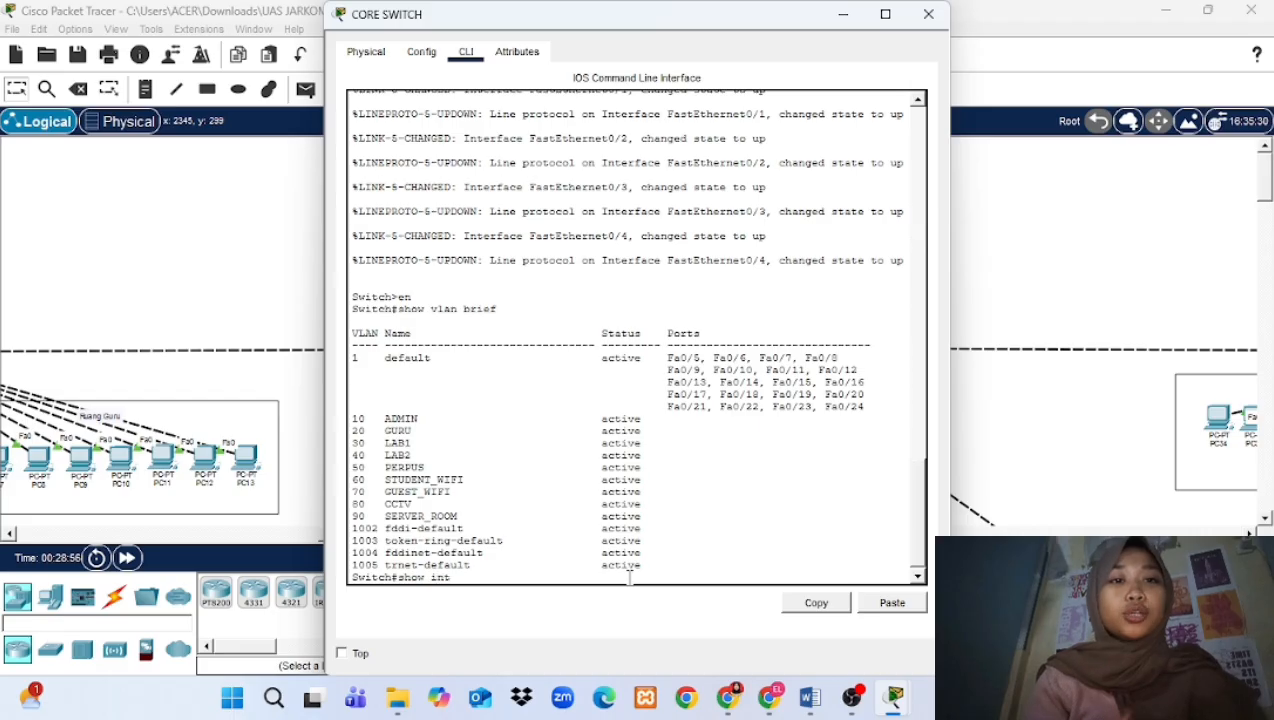
pyautogui.write('erfac')
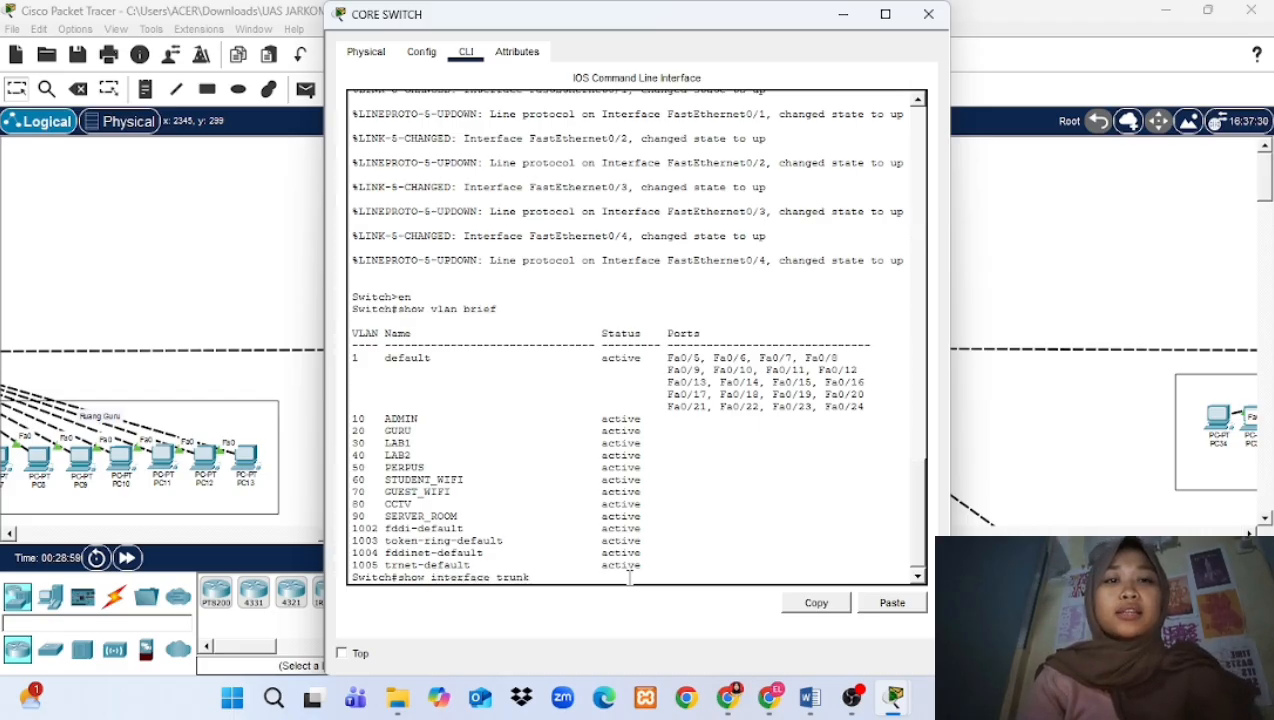
pyautogui.write('e trunk')
pyautogui.press('Return')
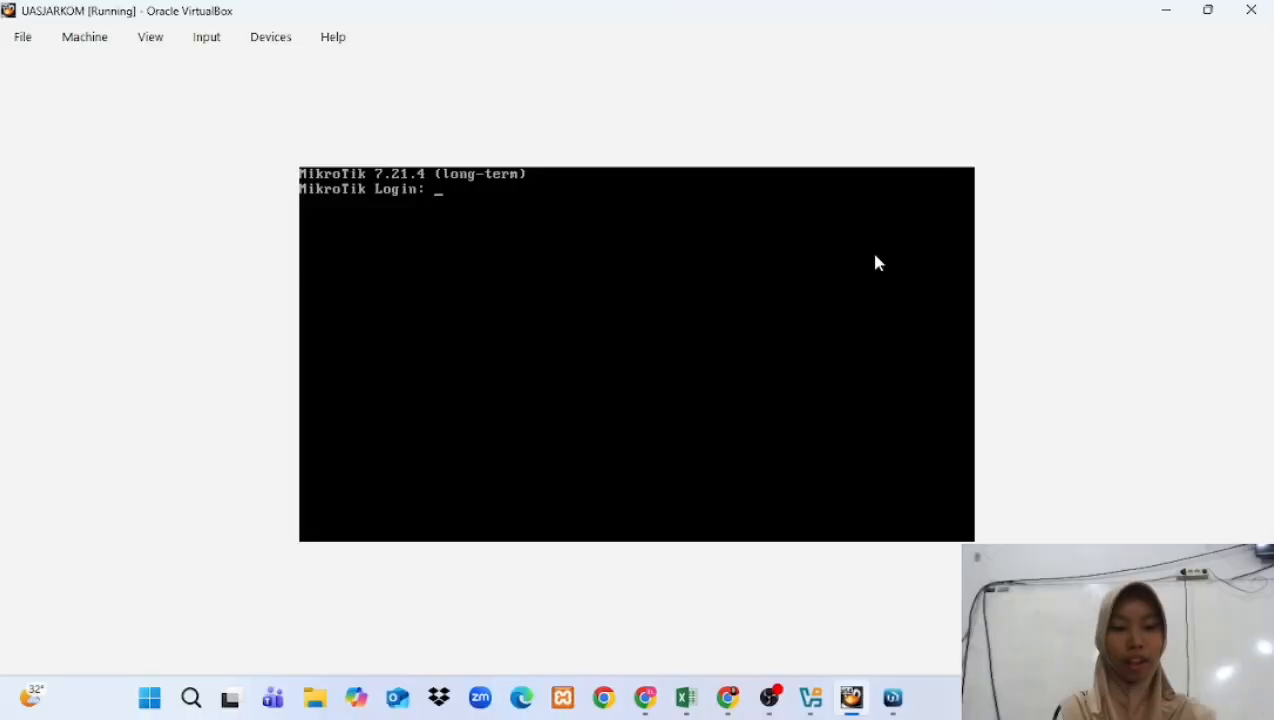
# - Log in to the MikroTik console as admin, submitting the account password prompt
pyautogui.write('adm')
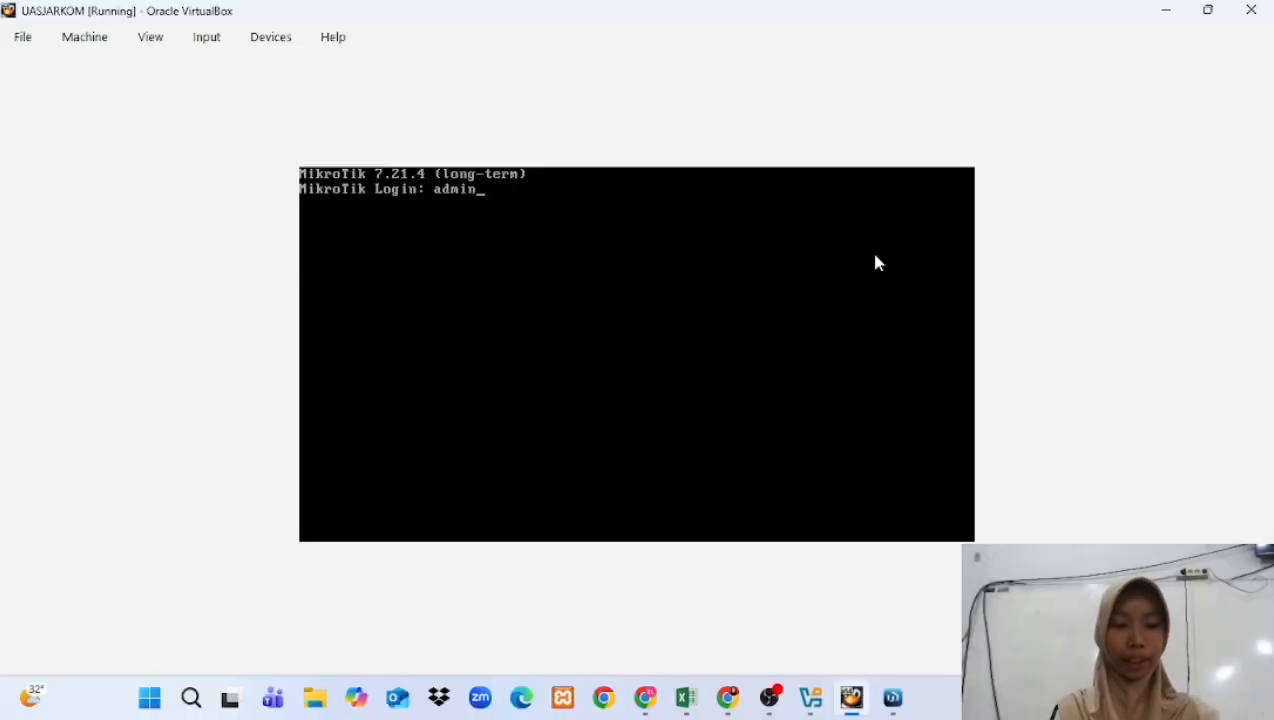
pyautogui.write('in')
pyautogui.press('Return')
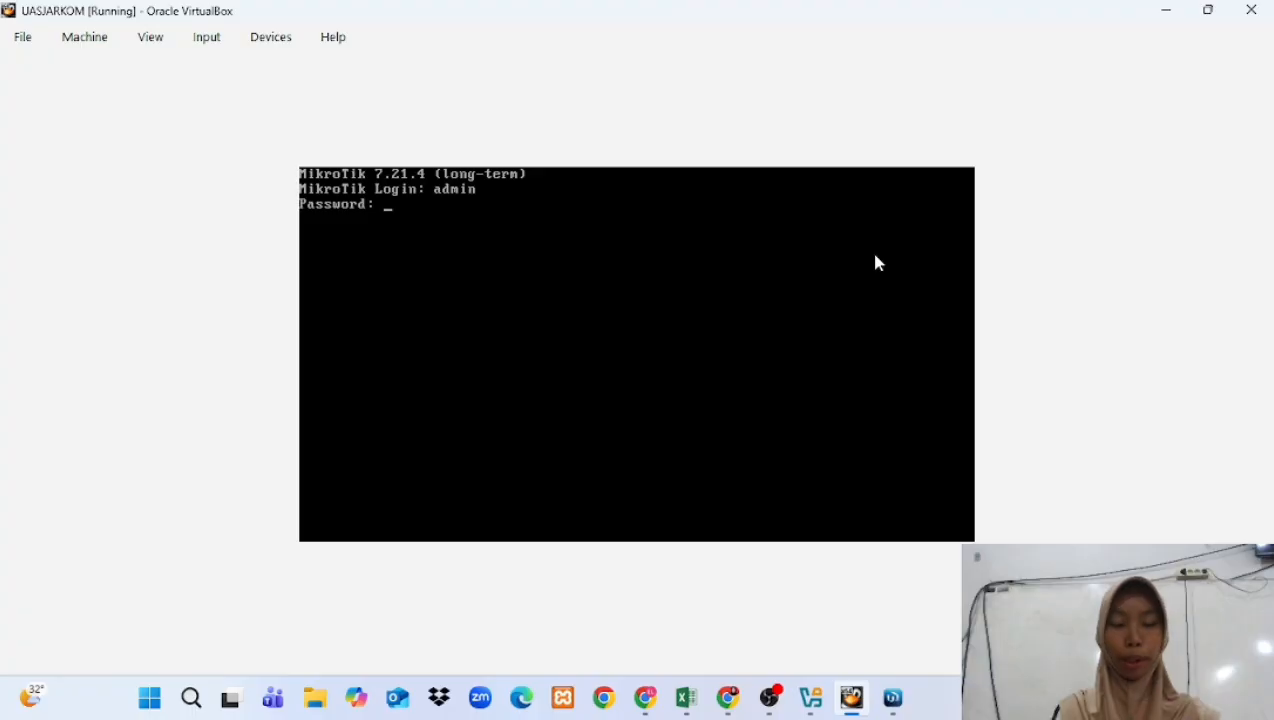
pyautogui.press('Return')
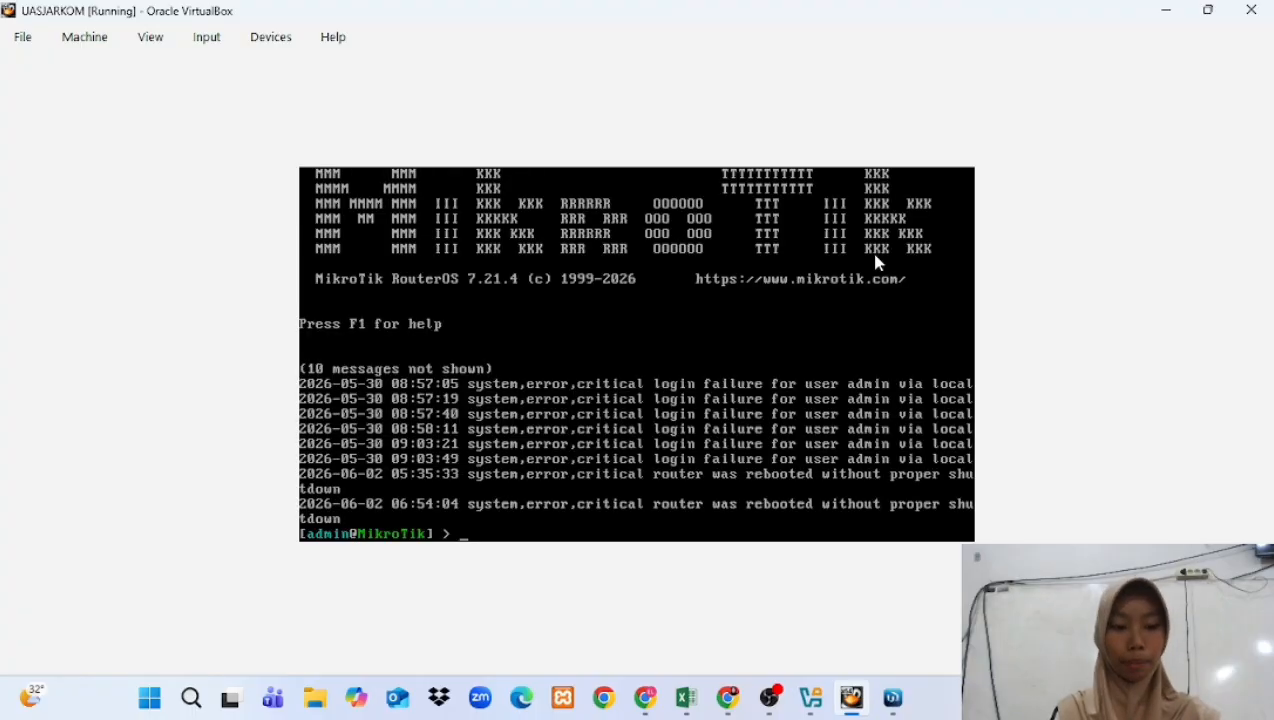
# - Switch to WinBox and connect as admin to the MikroTik router at 08:00:27:31:8D:07 using the saved login
pyautogui.click(895, 704)
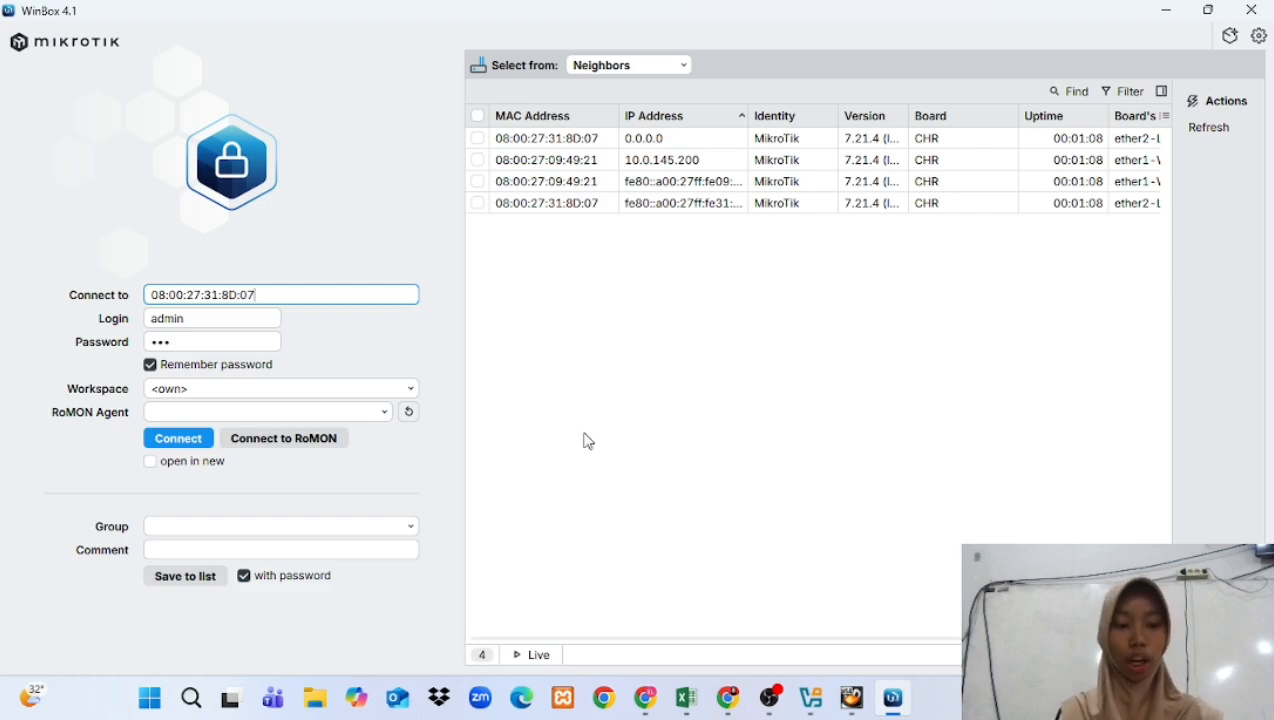
pyautogui.click(851, 697)
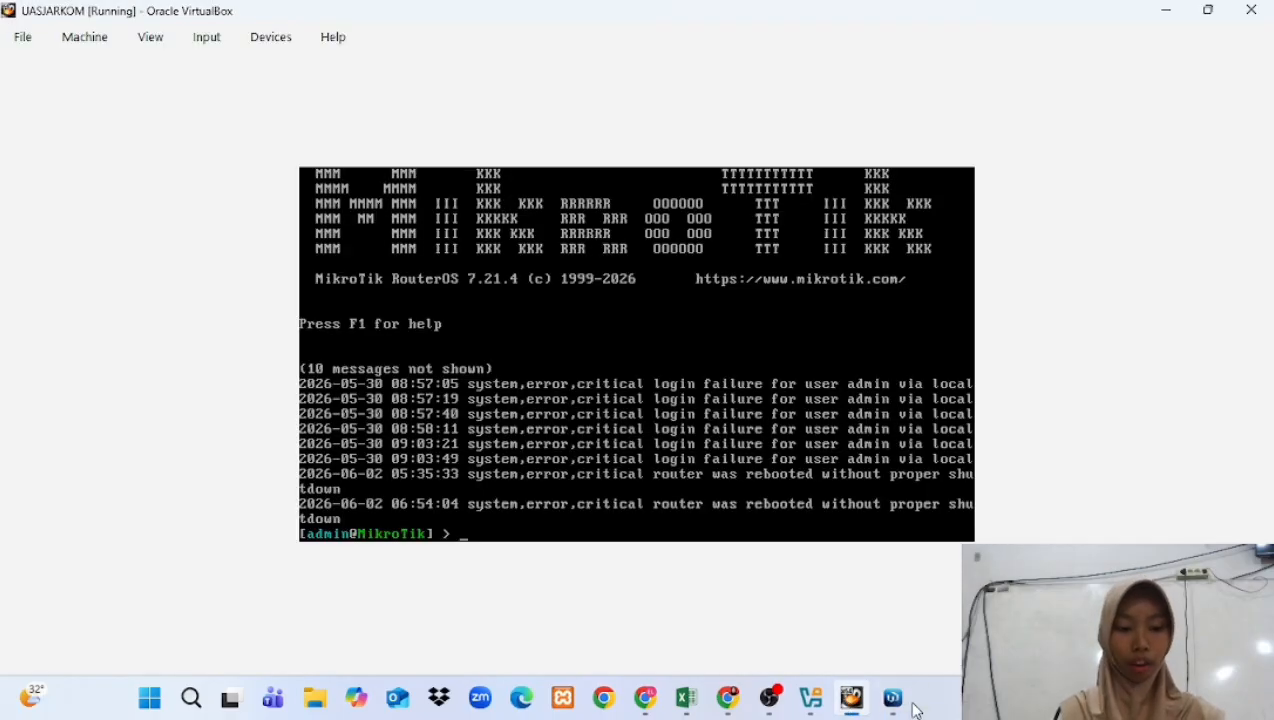
pyautogui.click(893, 700)
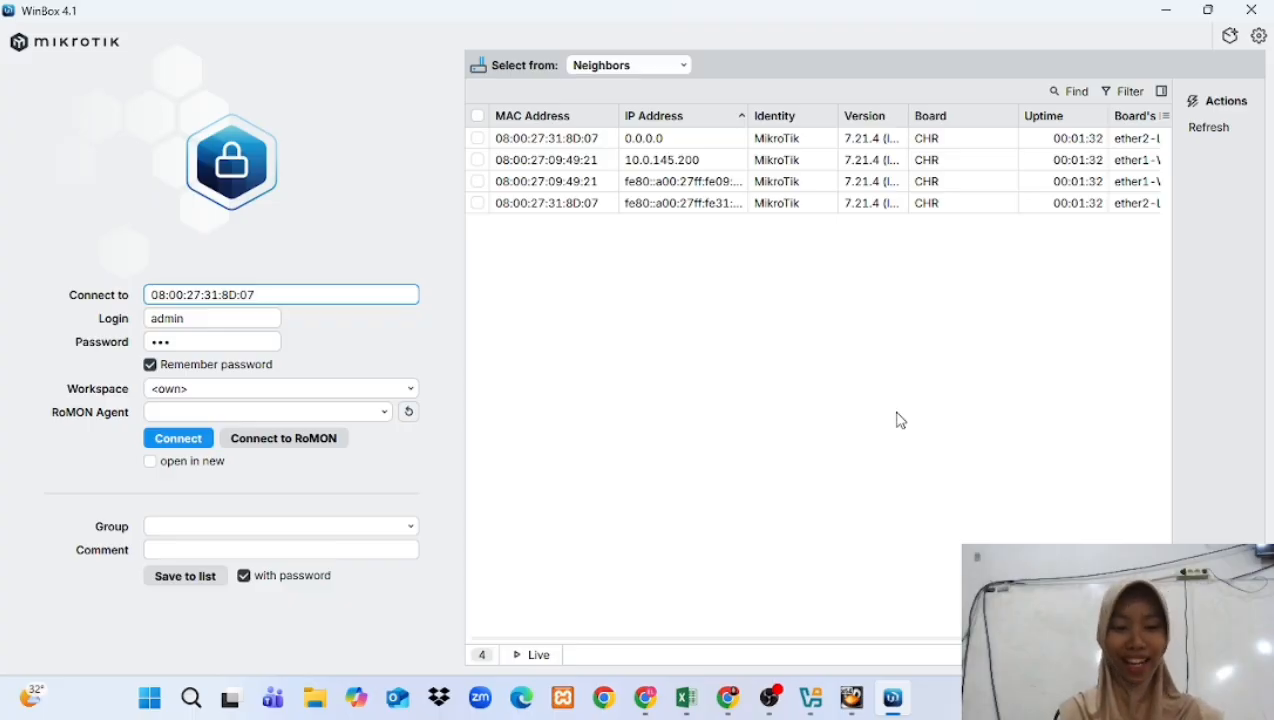
pyautogui.click(200, 442)
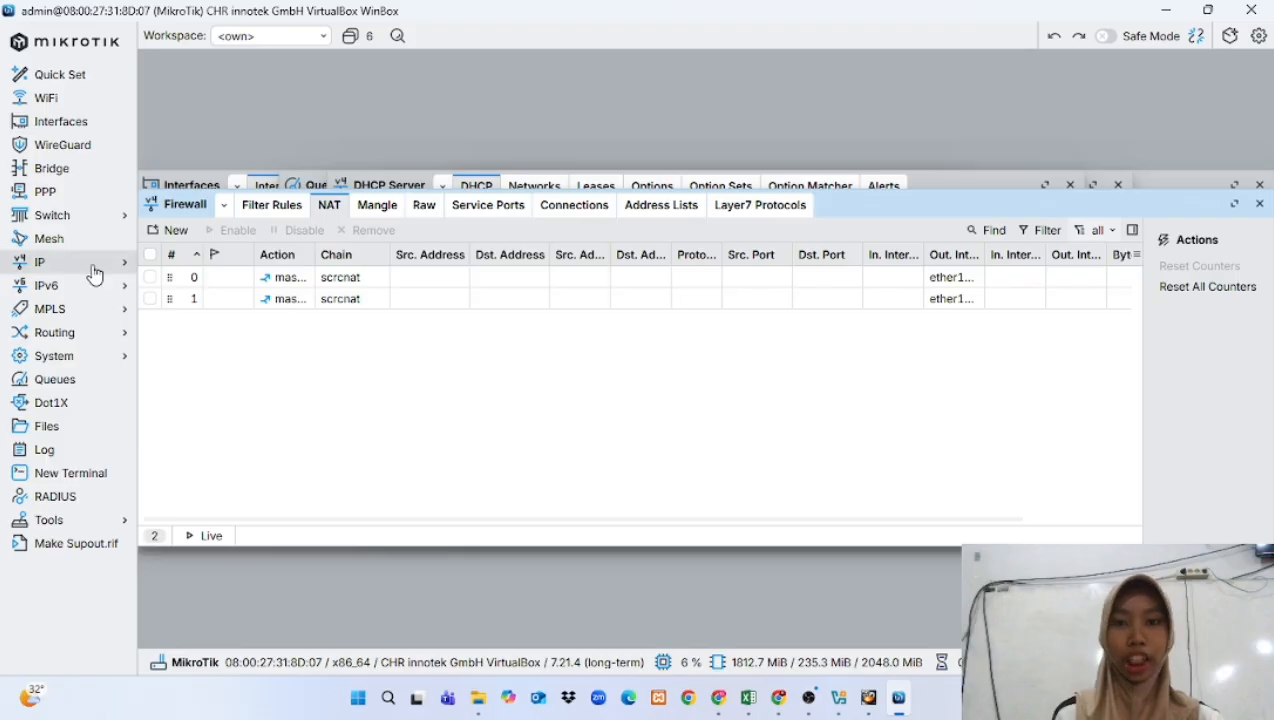
# - Review the router's DHCP server list and its firewall NAT rules
pyautogui.click(106, 268)
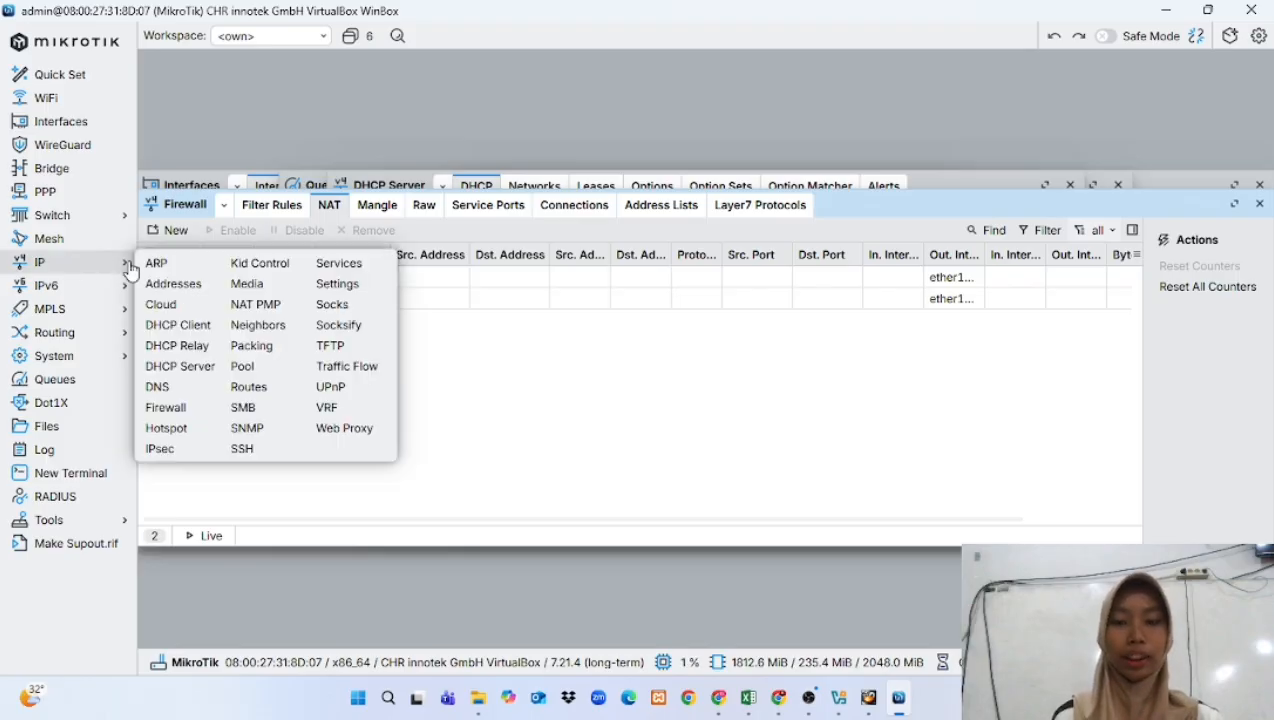
pyautogui.click(175, 370)
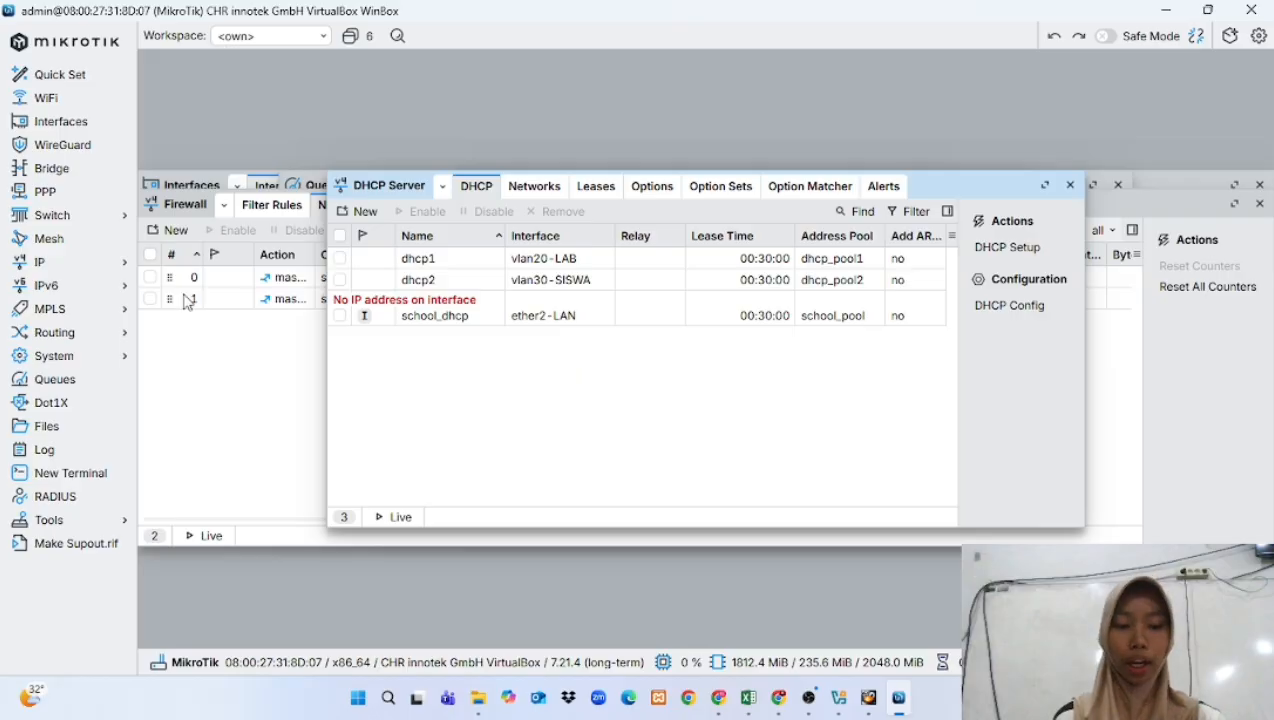
pyautogui.click(117, 268)
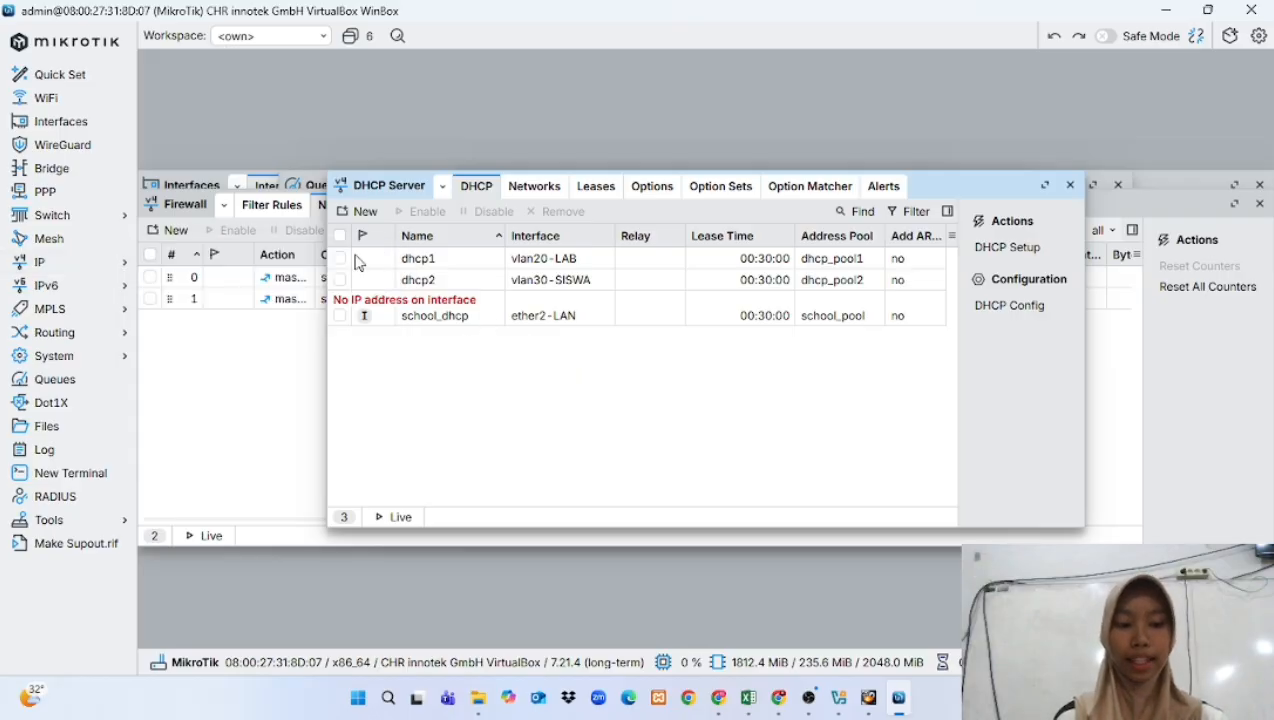
pyautogui.moveTo(88, 272)
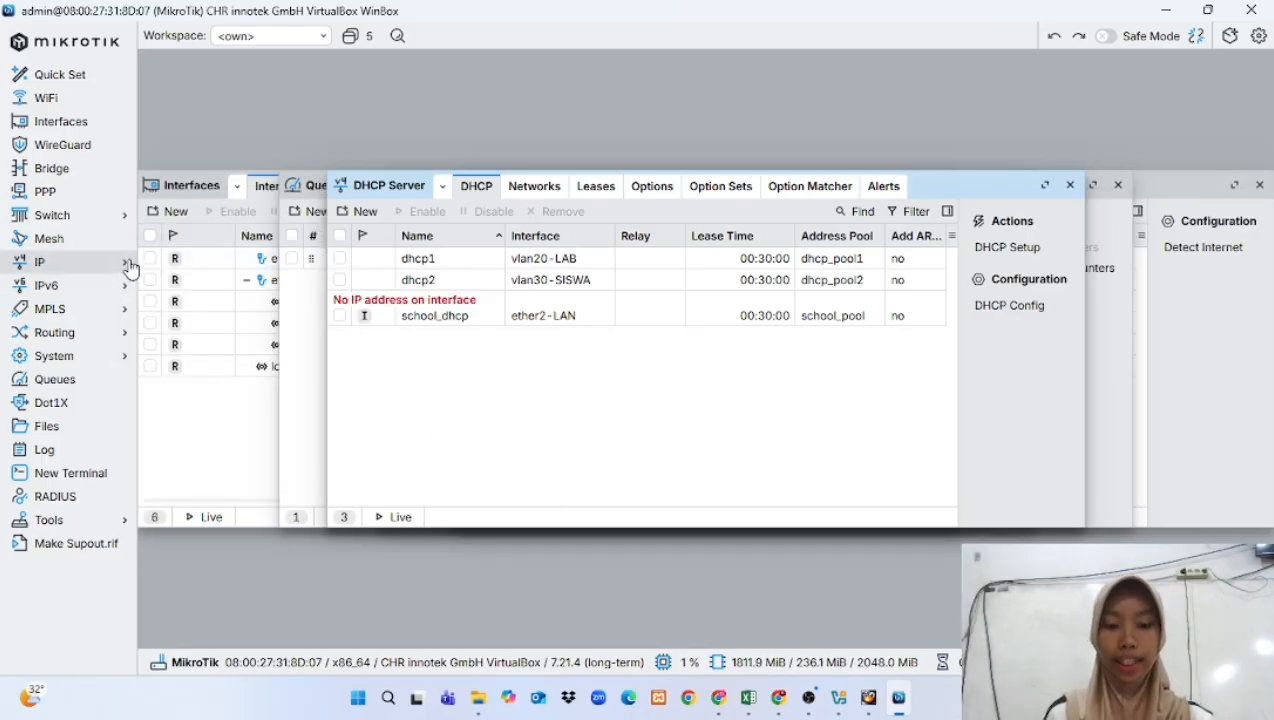
pyautogui.moveTo(122, 262)
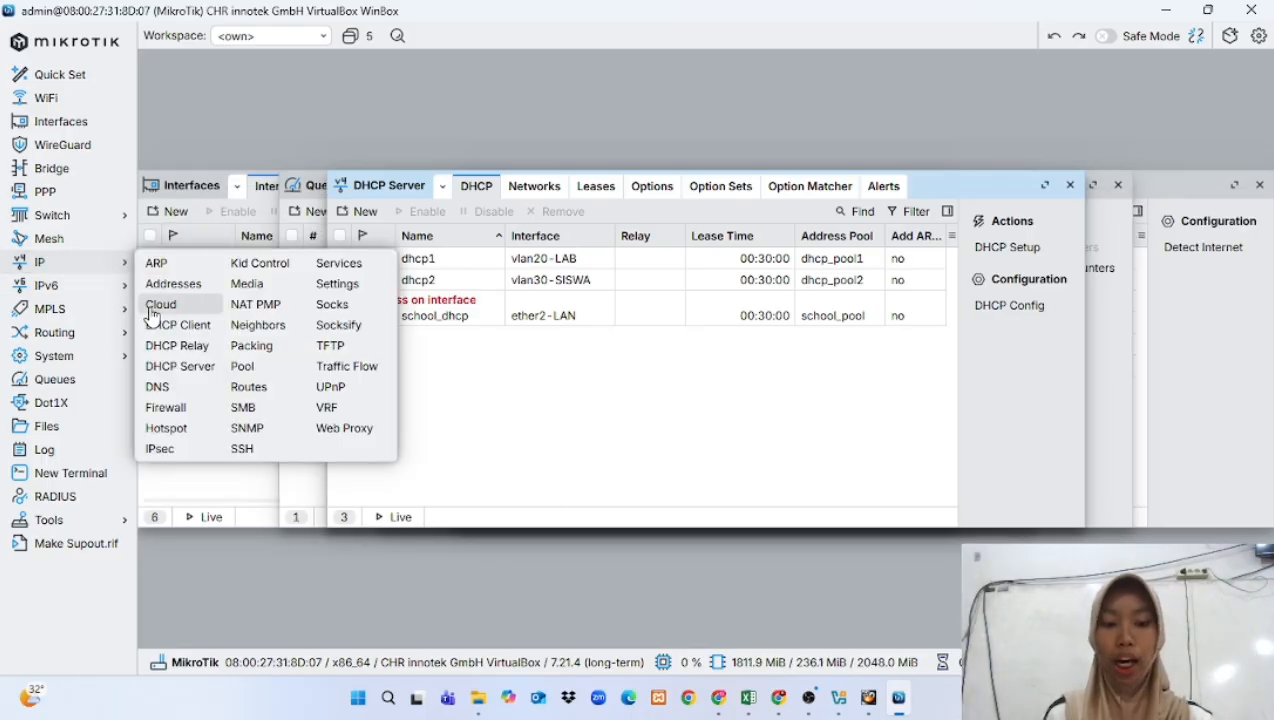
pyautogui.click(165, 407)
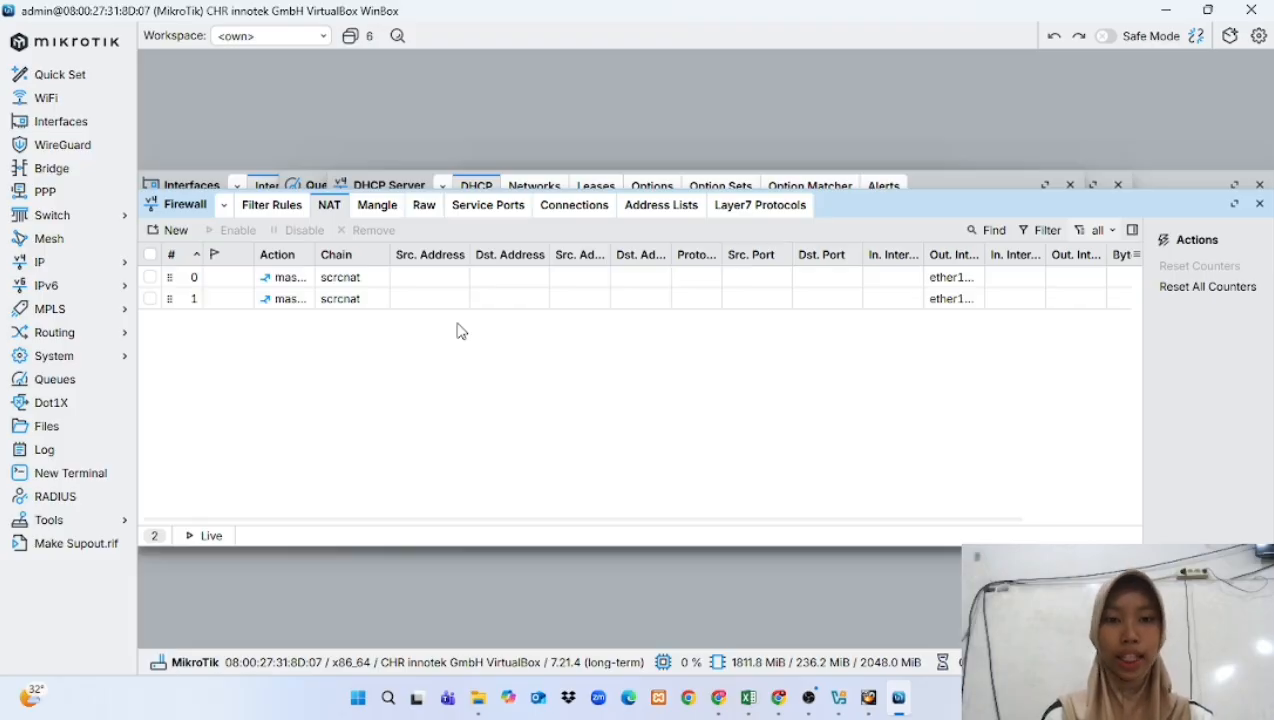
# - Open the router's interface queues and select the vlan30-SISWA entry
pyautogui.click(128, 274)
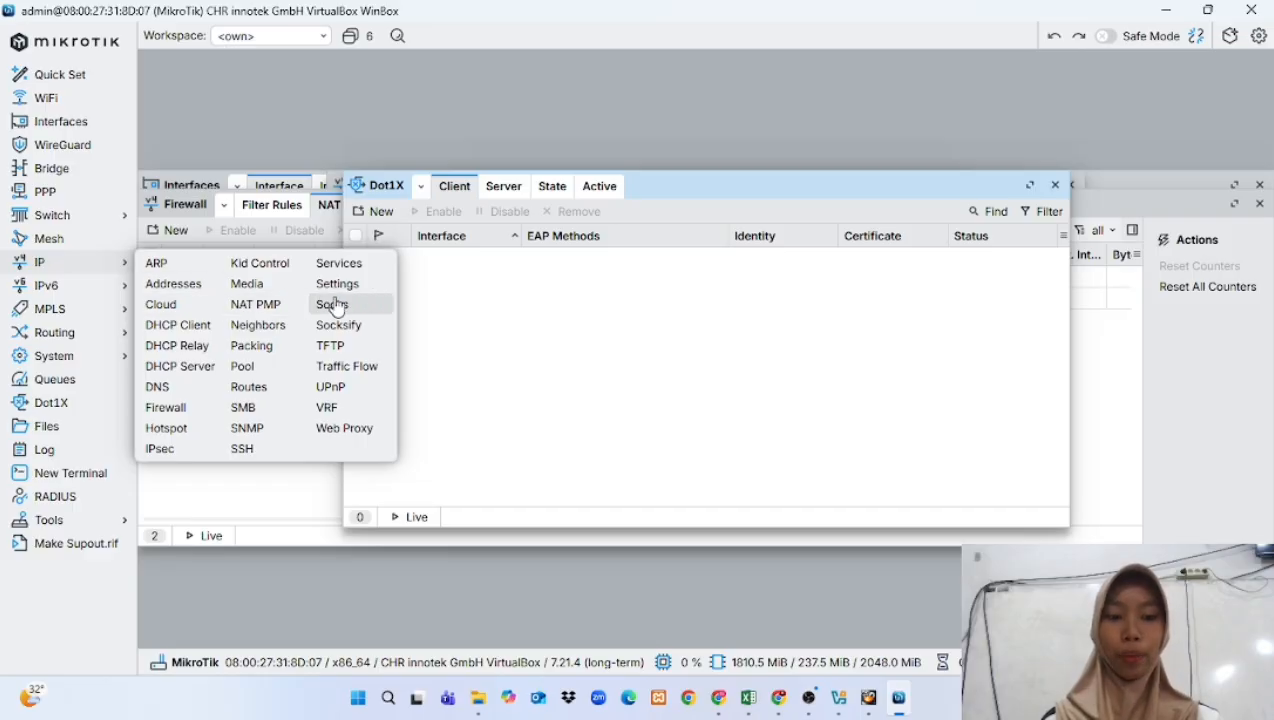
pyautogui.click(62, 381)
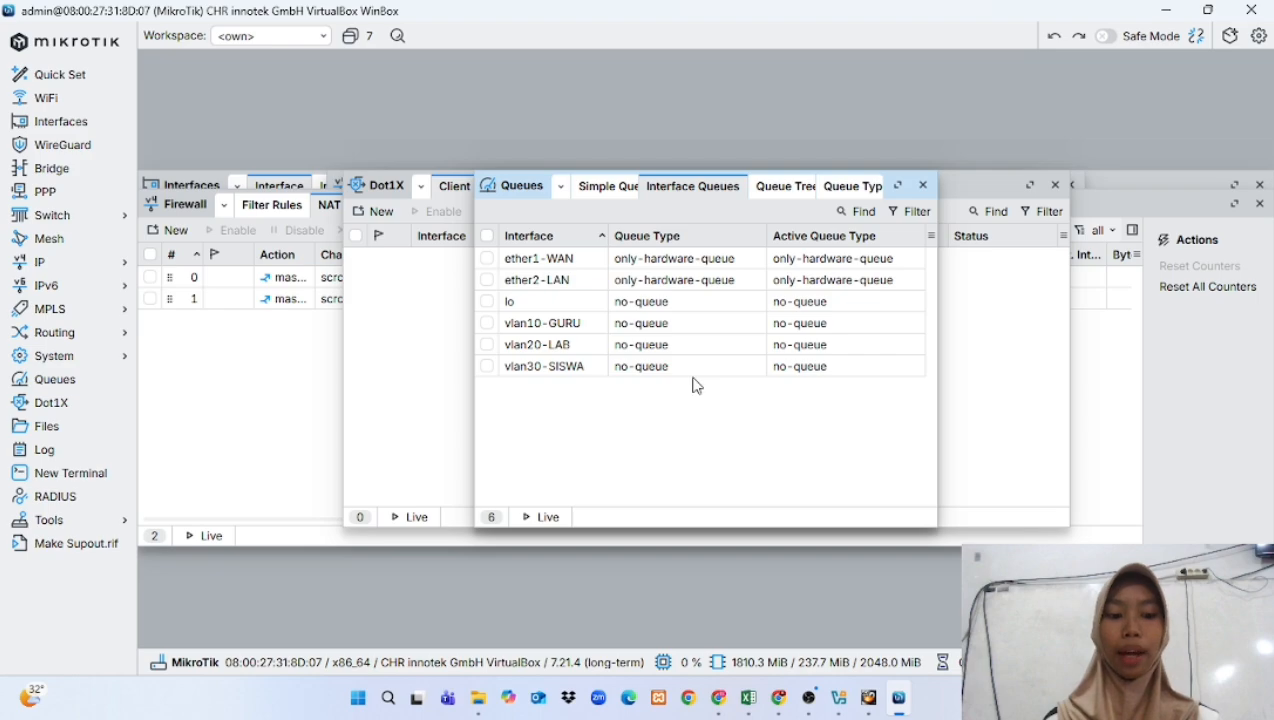
pyautogui.click(596, 375)
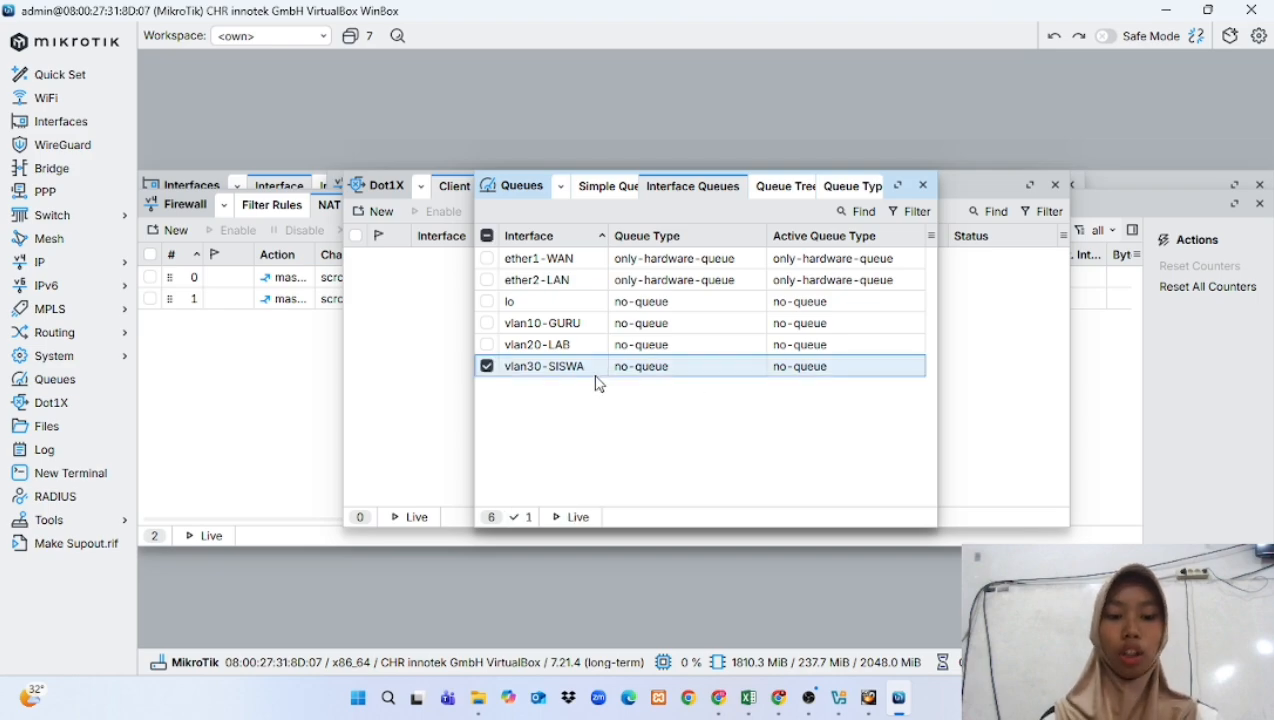
pyautogui.click(618, 399)
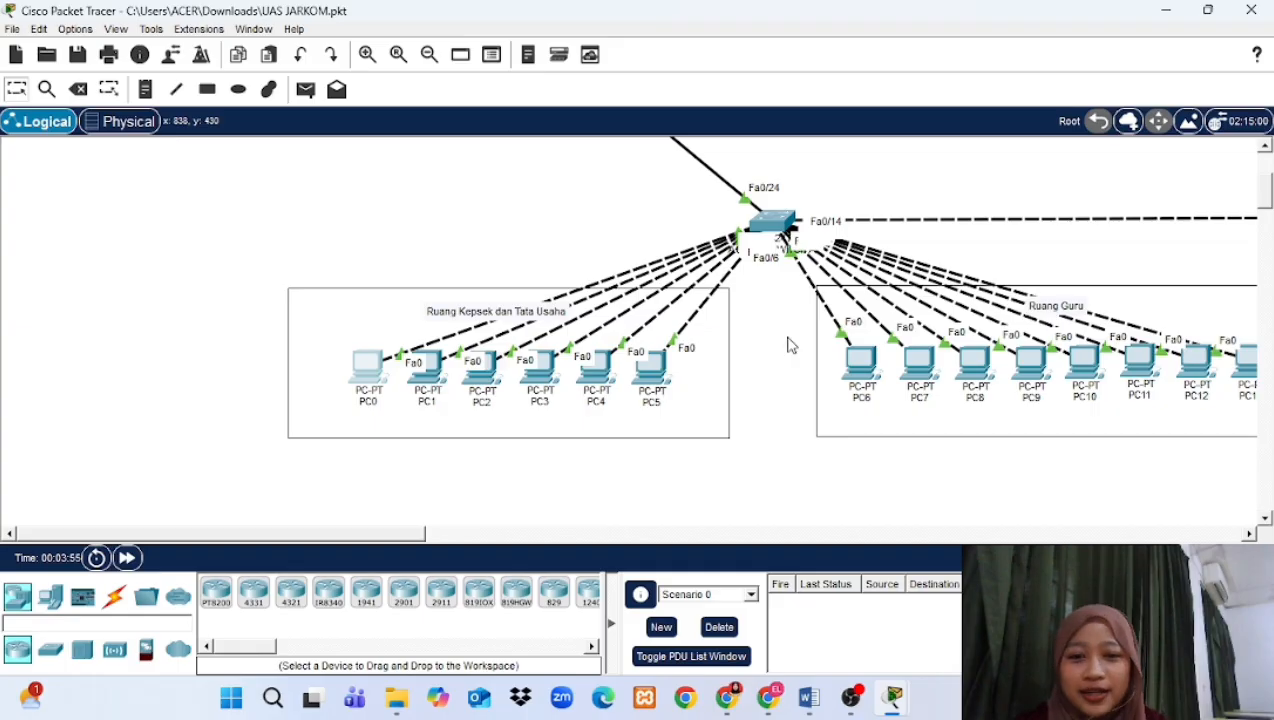
# - Switch to Packet Tracer and open PC0 in the Ruang Kepsek dan Tata Usaha area
pyautogui.click(350, 388)
pyautogui.click(362, 378)
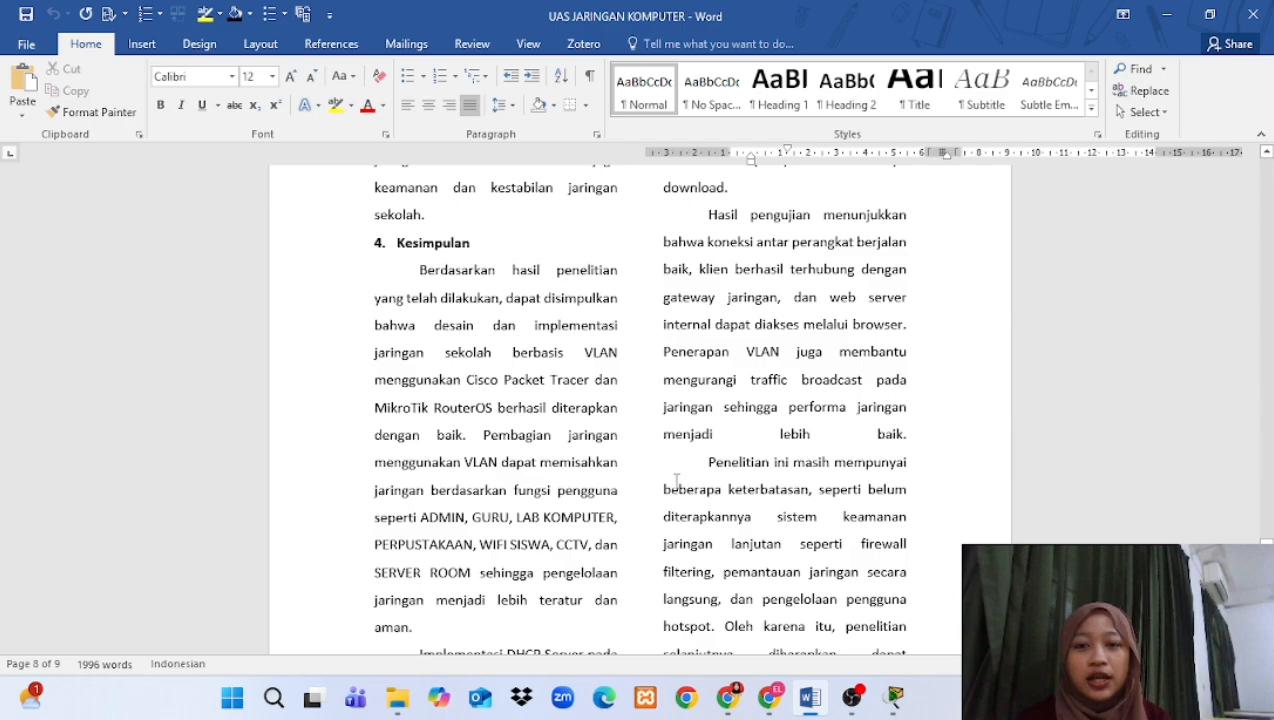
# - Switch to the UAS JARINGAN KOMPUTER document in Word and read through its Kesimpulan section
pyautogui.scroll(-3, 676, 482)
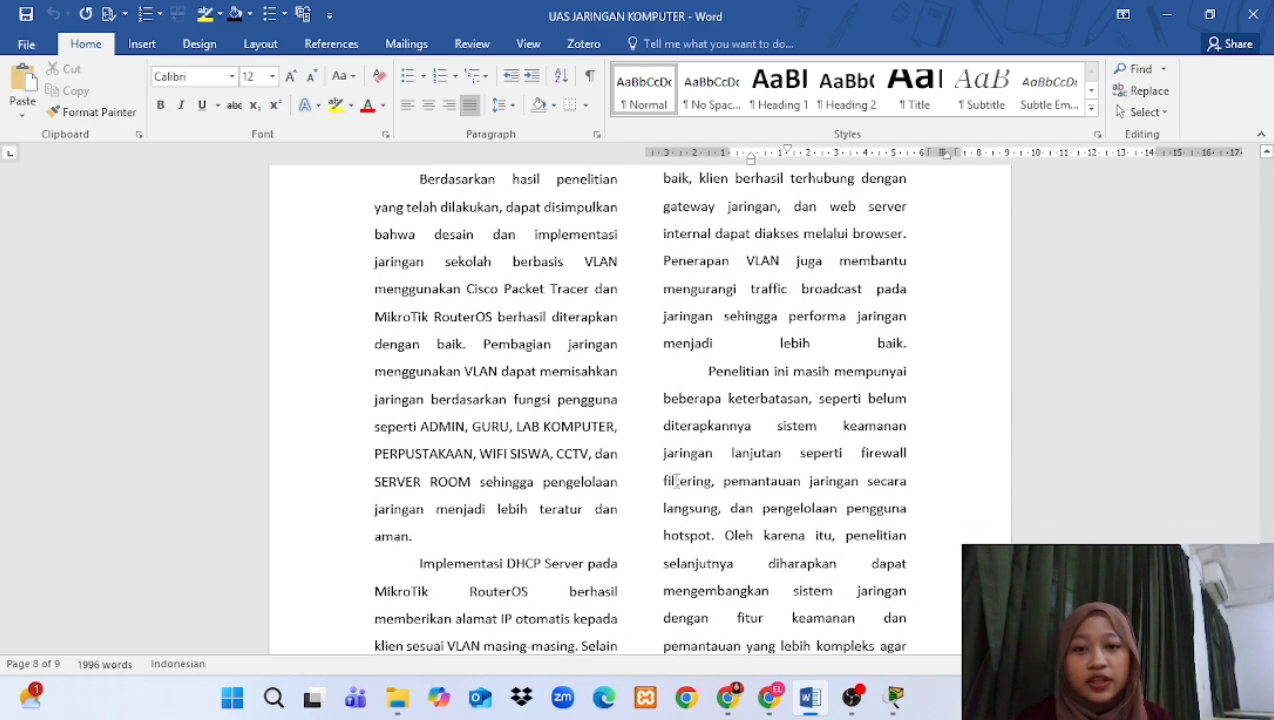
pyautogui.scroll(-1, 676, 482)
pyautogui.scroll(1, 676, 482)
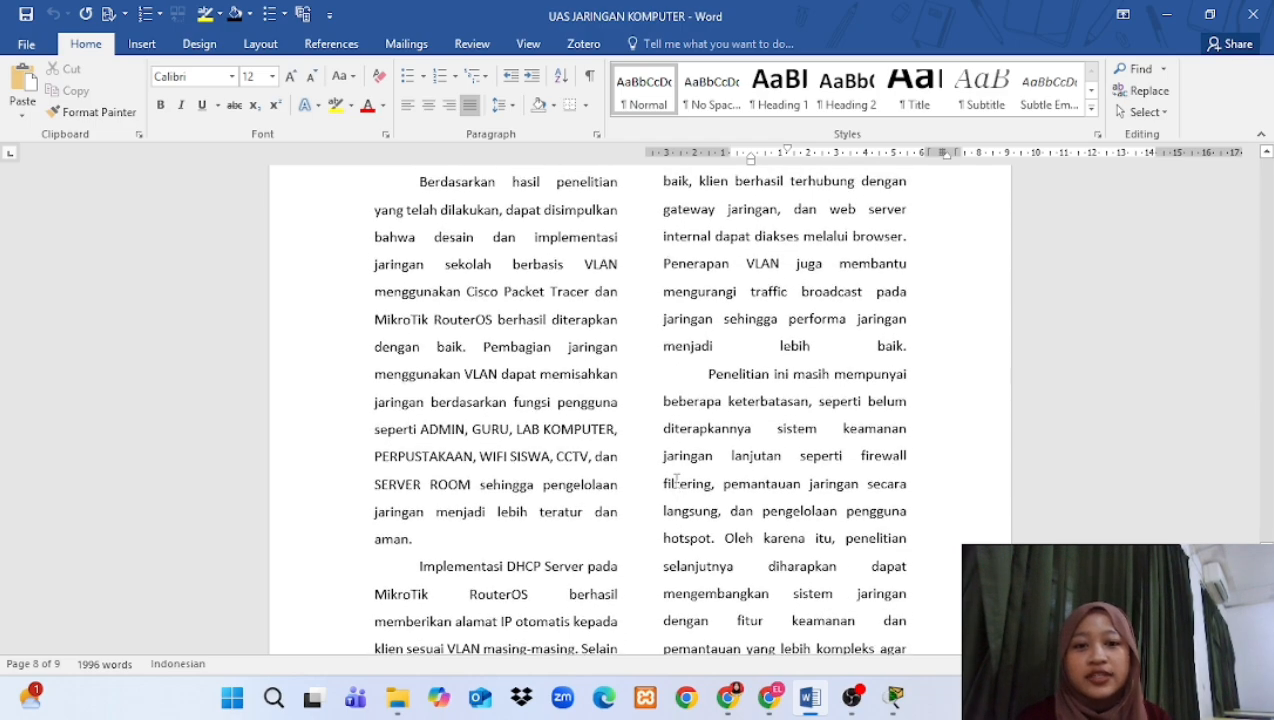
pyautogui.scroll(1, 676, 482)
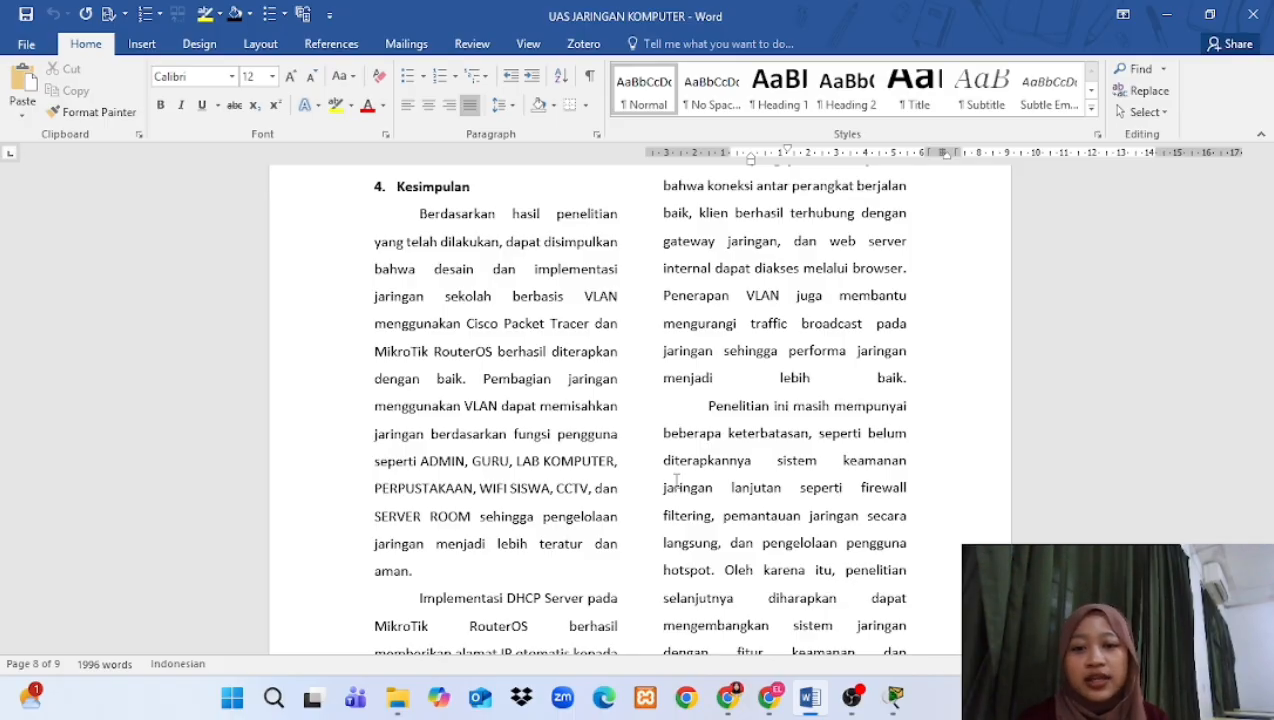
pyautogui.scroll(-1, 676, 481)
pyautogui.scroll(1, 676, 481)
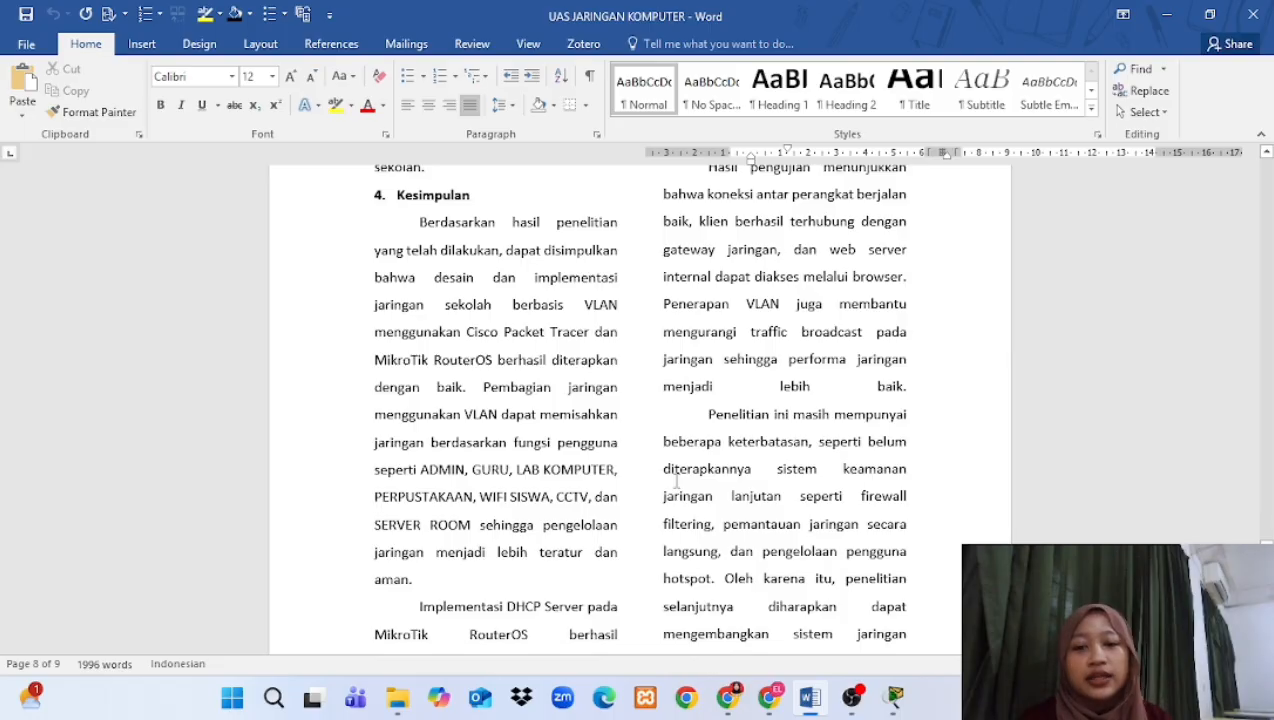